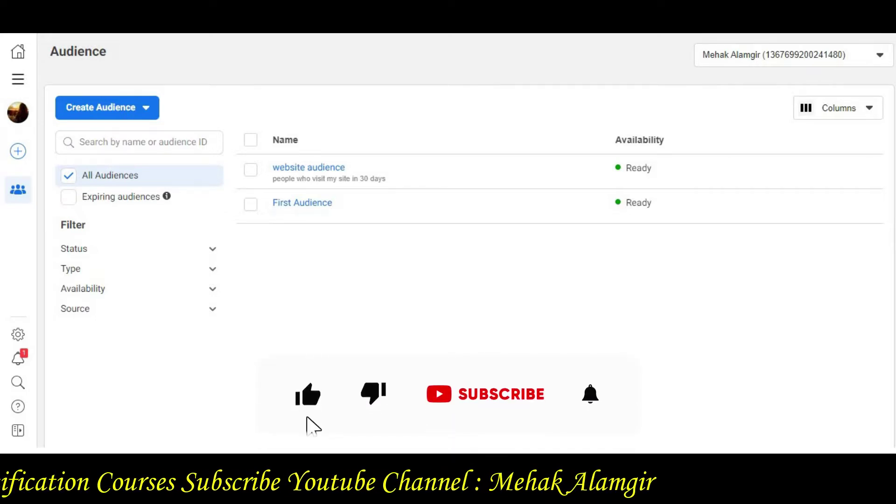
Start a new lookalike audience and choose the Free Certificates page from the other sources as its source
{"action": "left_click", "coordinate": [148, 115]}
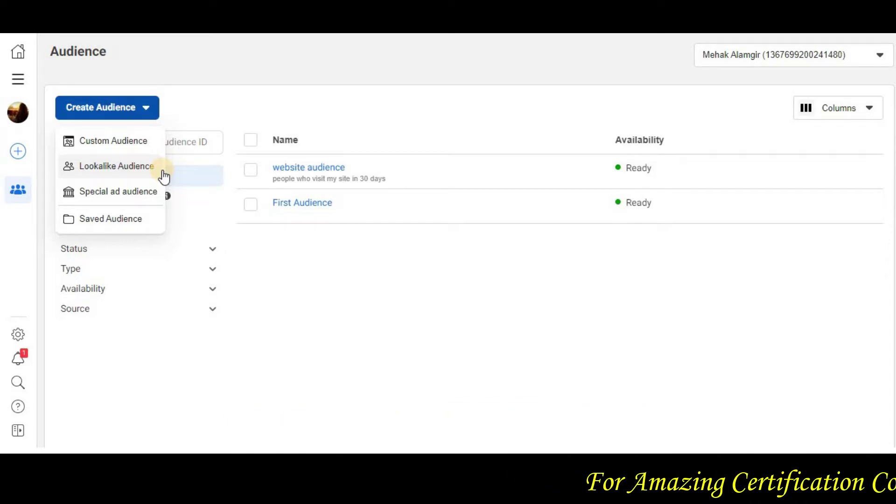
{"action": "left_click", "coordinate": [164, 175]}
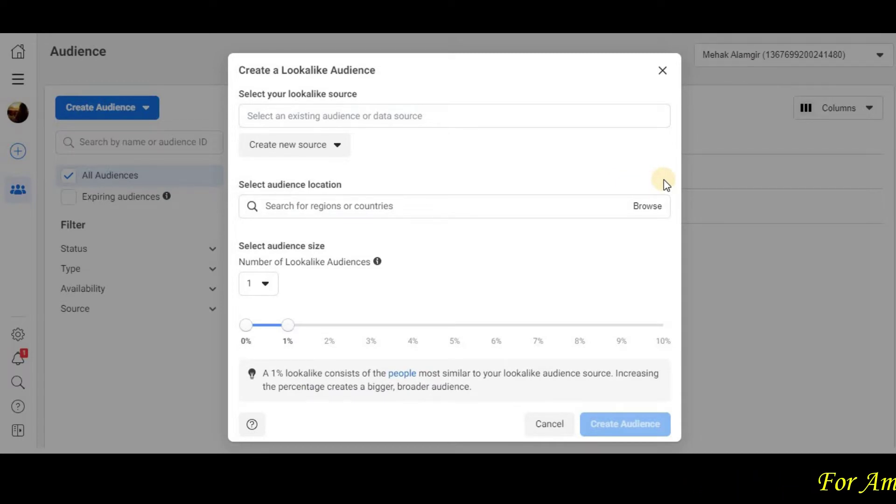
{"action": "left_click", "coordinate": [530, 115]}
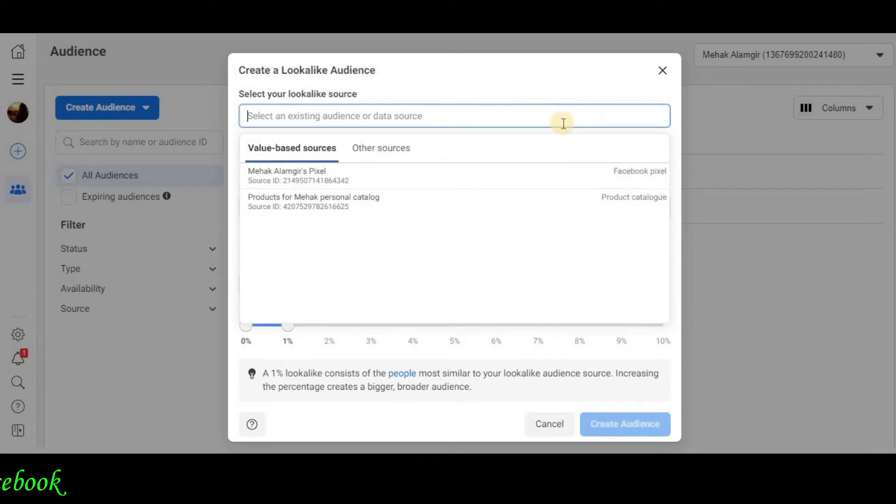
{"action": "left_click", "coordinate": [407, 150]}
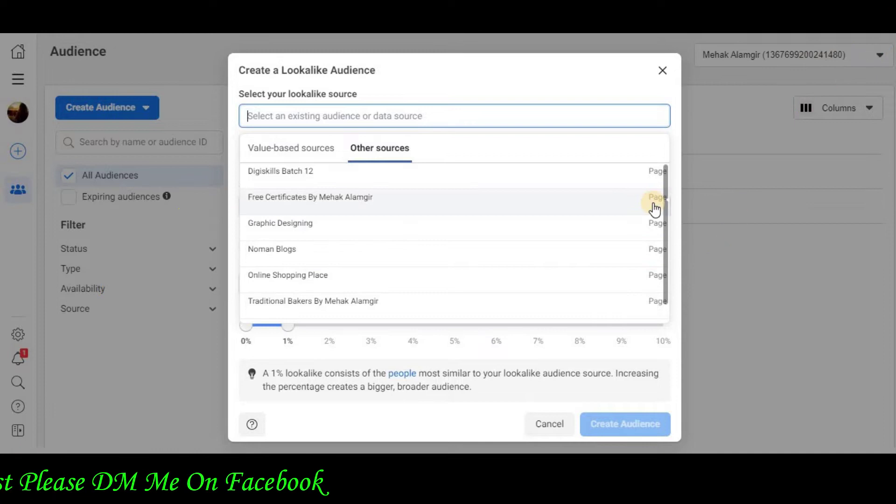
{"action": "left_click", "coordinate": [654, 207]}
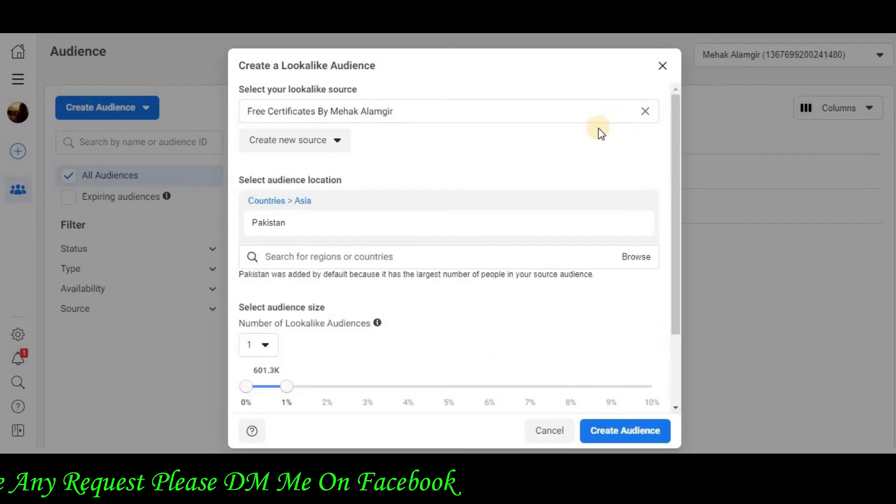
Review the options for creating a new lookalike source, keeping the chosen page
{"action": "left_click", "coordinate": [344, 147]}
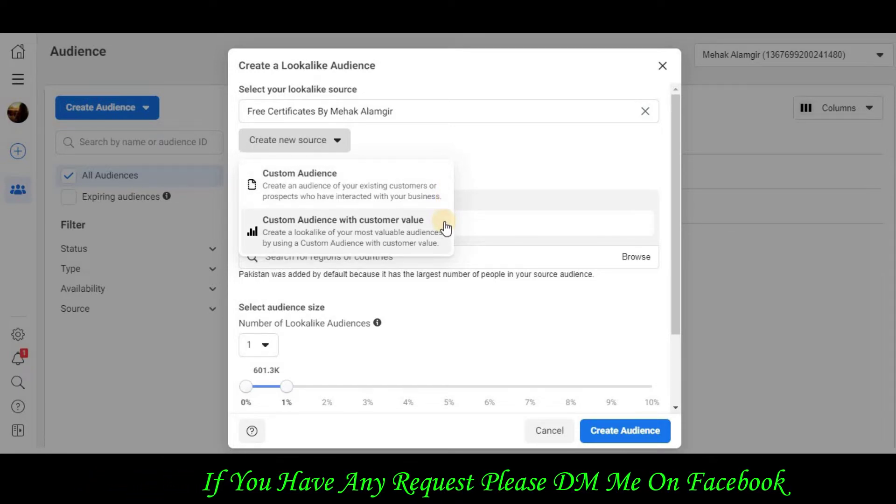
{"action": "left_click", "coordinate": [536, 147]}
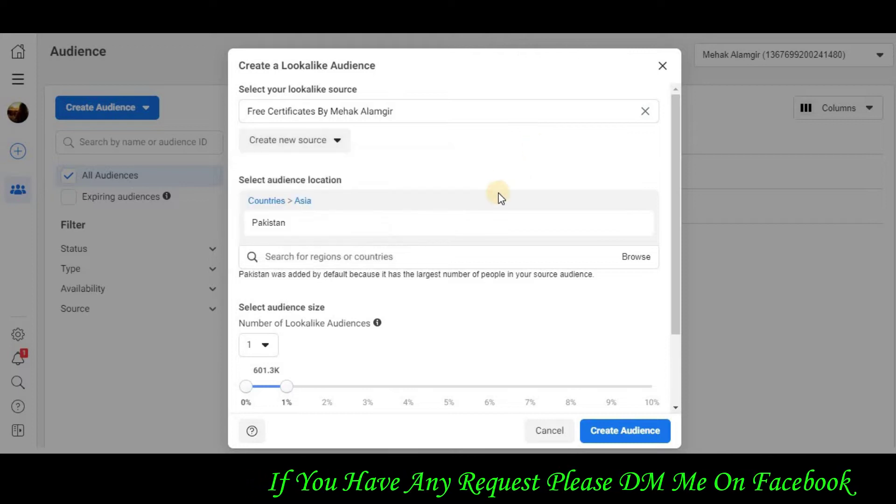
{"action": "mouse_move", "coordinate": [629, 228]}
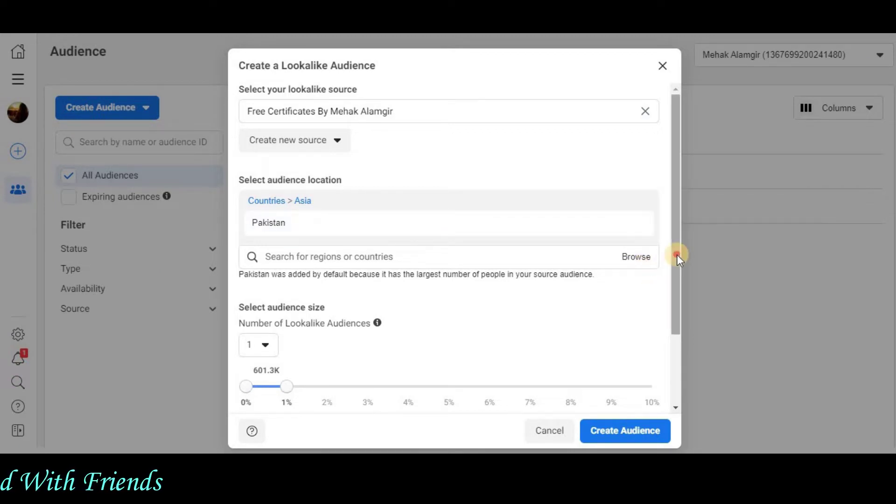
Try lookalike audience sizes of 7% and 10% to compare the estimated reach
{"action": "left_click_drag", "start_coordinate": [677, 254], "coordinate": [681, 340]}
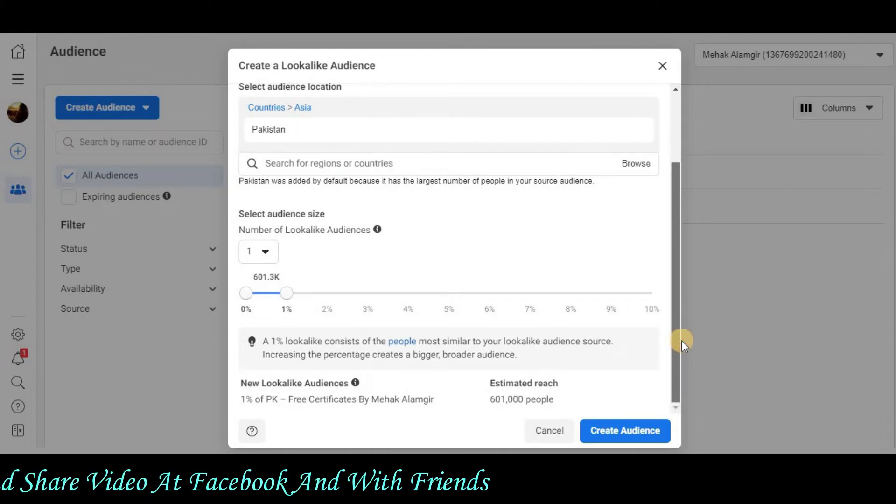
{"action": "left_click_drag", "start_coordinate": [290, 302], "coordinate": [530, 300]}
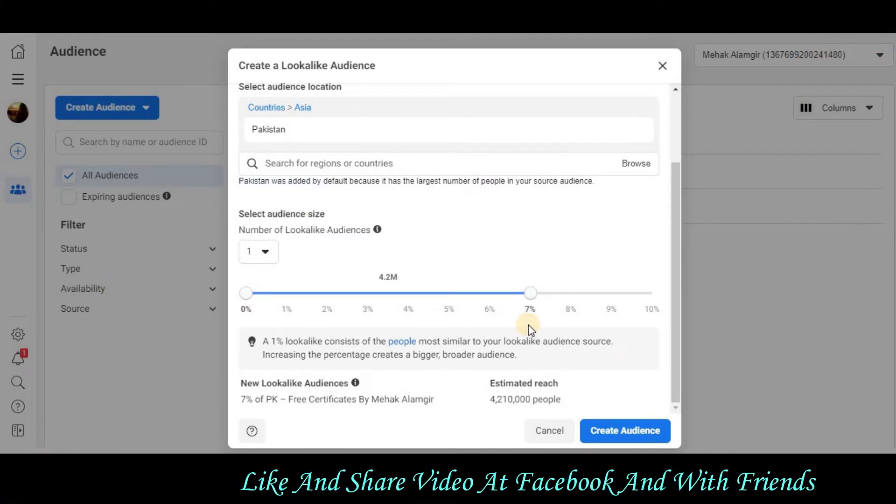
{"action": "left_click", "coordinate": [675, 376]}
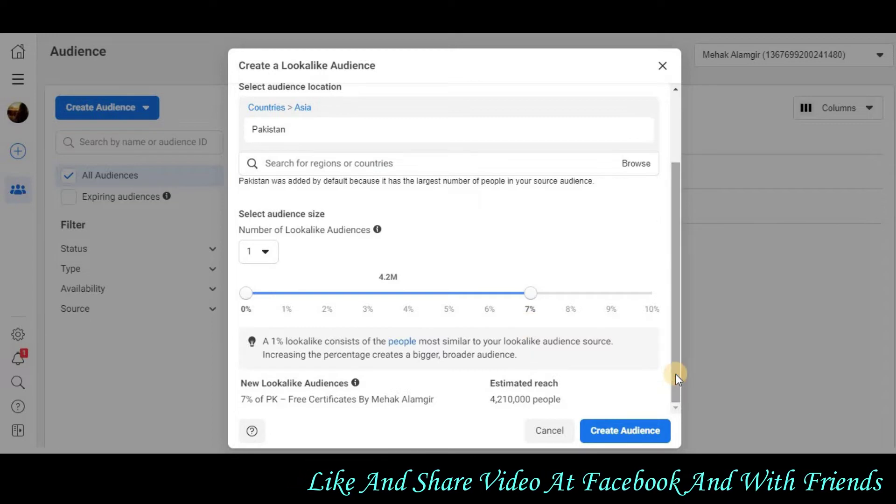
{"action": "key", "text": "ctrl+plus"}
{"action": "key", "text": "ctrl+plus"}
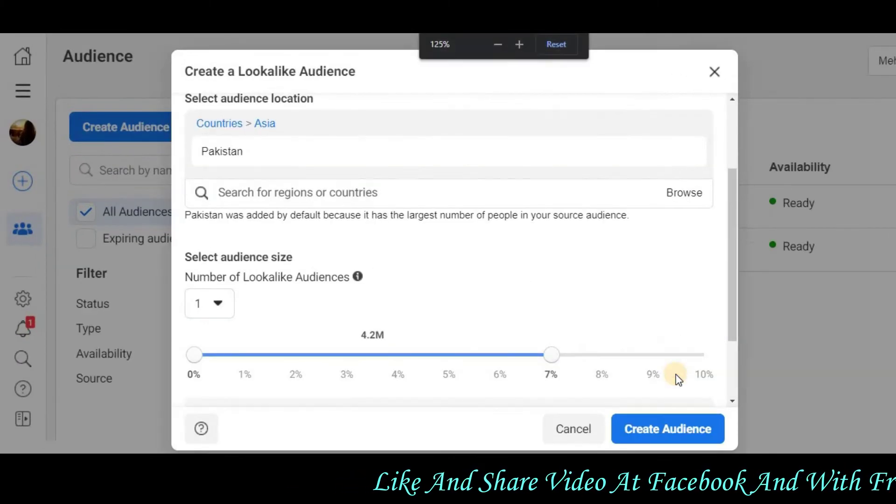
{"action": "left_click_drag", "start_coordinate": [731, 230], "coordinate": [734, 315]}
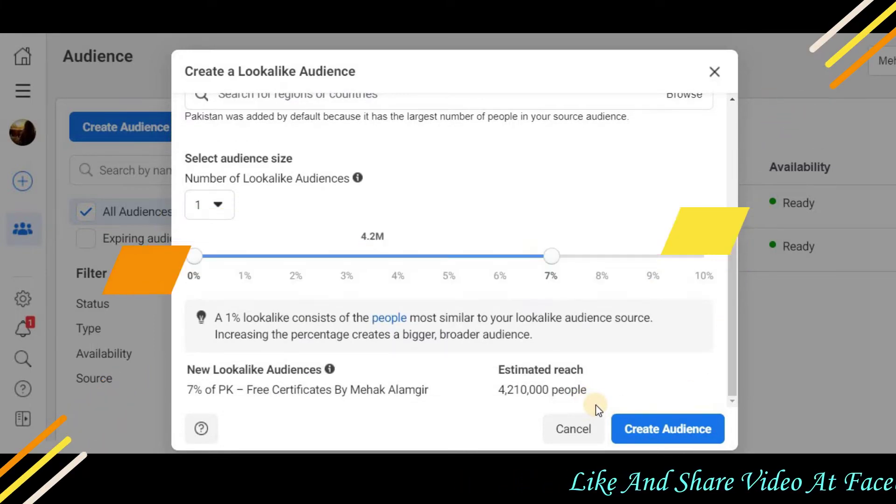
{"action": "left_click_drag", "start_coordinate": [551, 250], "coordinate": [695, 266]}
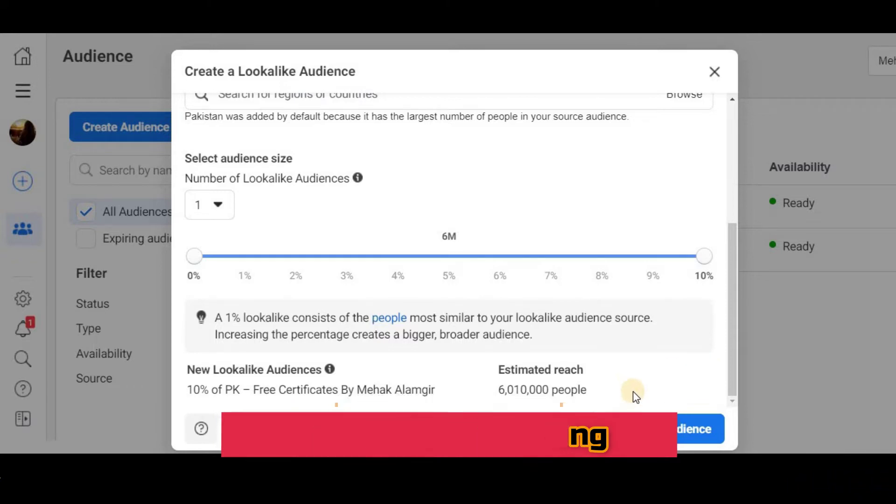
Set the lookalike audience size to 1% and create the audience
{"action": "left_click_drag", "start_coordinate": [695, 266], "coordinate": [257, 262]}
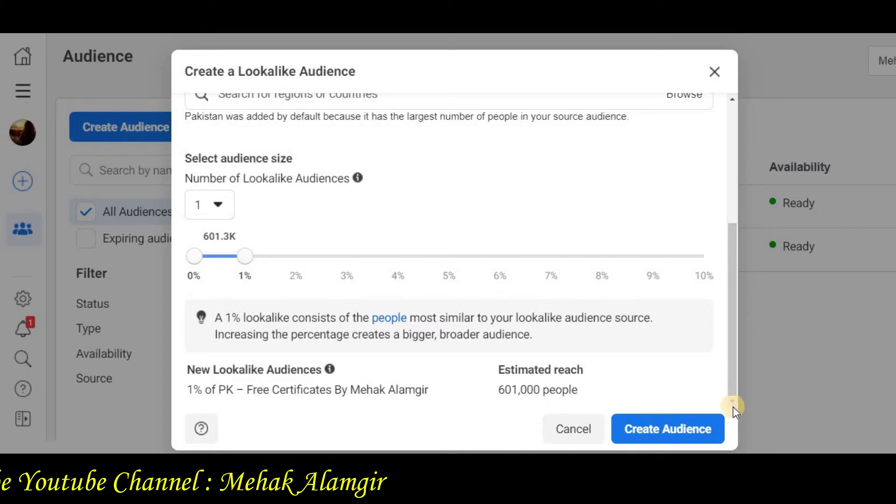
{"action": "left_click", "coordinate": [723, 441]}
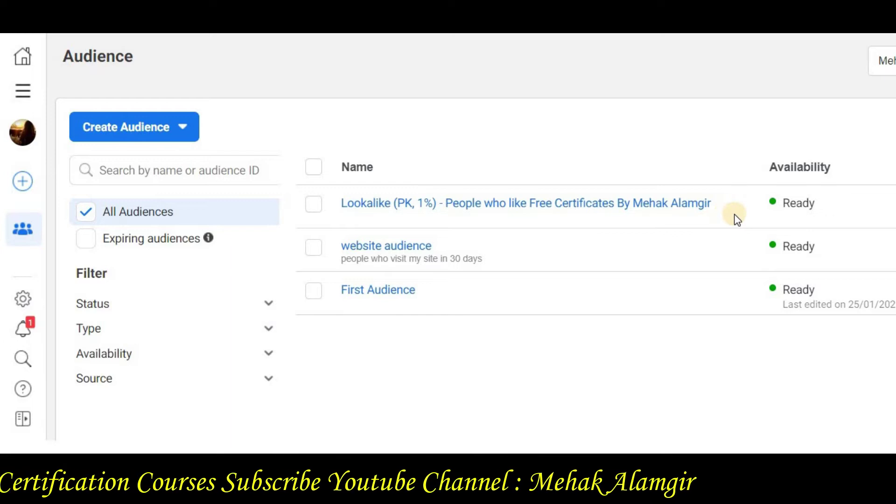
Start a second lookalike audience from the audience list
{"action": "key", "text": "ctrl+minus"}
{"action": "key", "text": "ctrl+minus"}
{"action": "key", "text": "ctrl+minus"}
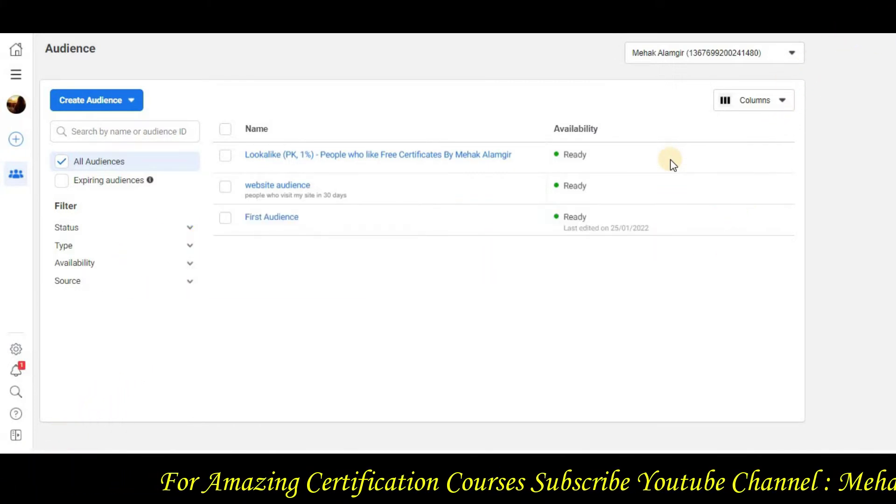
{"action": "left_click", "coordinate": [136, 108]}
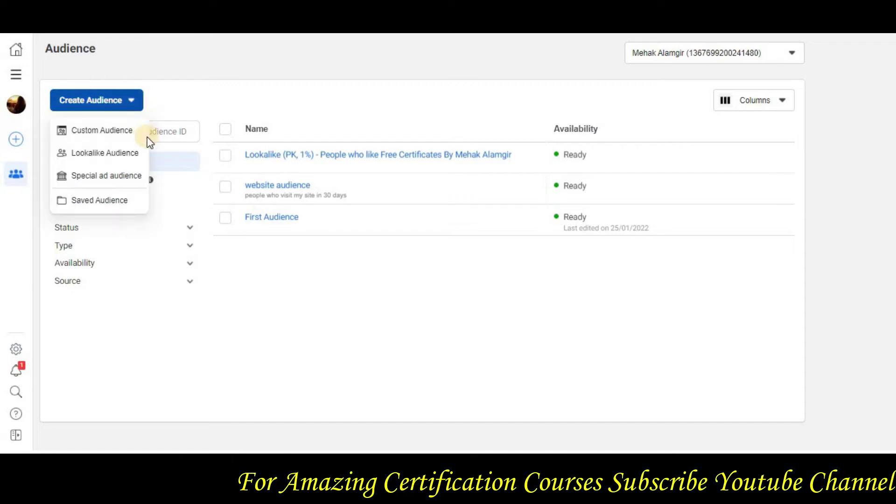
{"action": "left_click", "coordinate": [140, 154]}
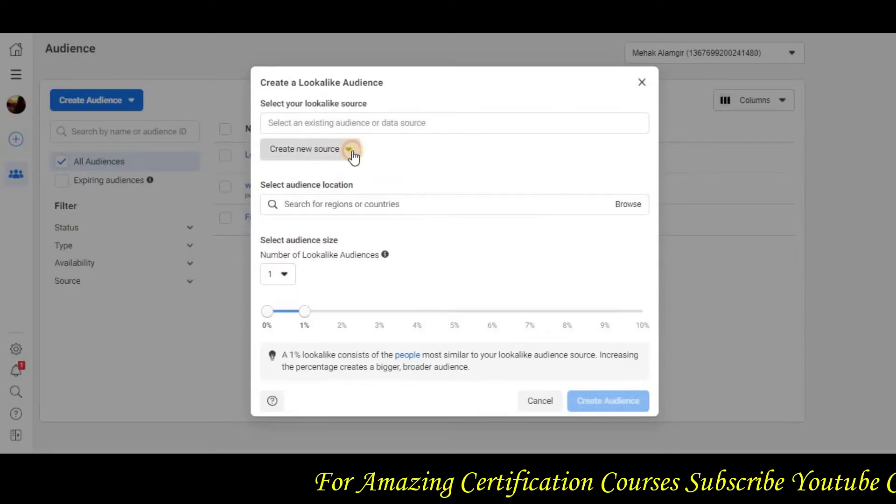
Look through the value-based and other existing sources available for the lookalike audience
{"action": "left_click", "coordinate": [353, 157]}
{"action": "left_click", "coordinate": [460, 125]}
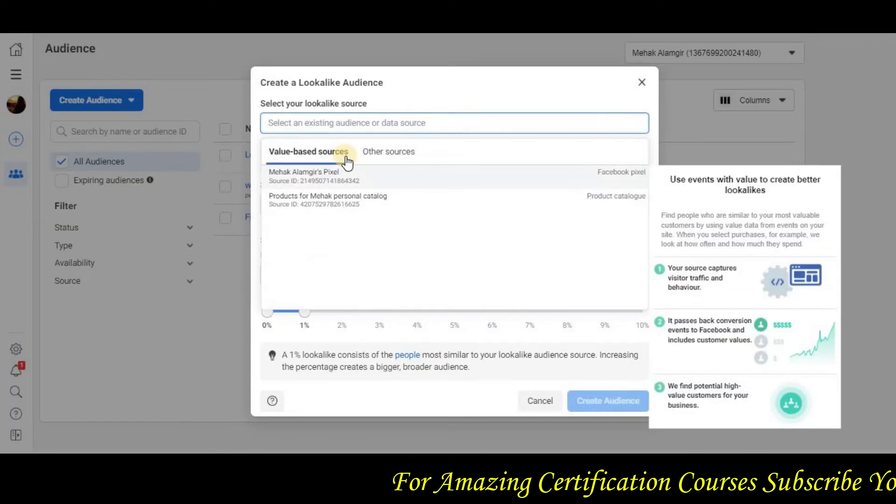
{"action": "left_click", "coordinate": [370, 148]}
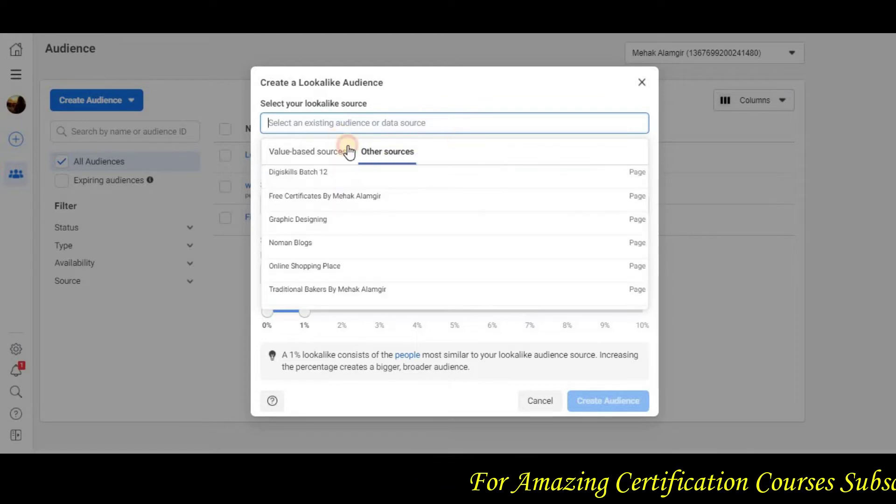
{"action": "left_click", "coordinate": [345, 152]}
{"action": "key", "text": "Escape"}
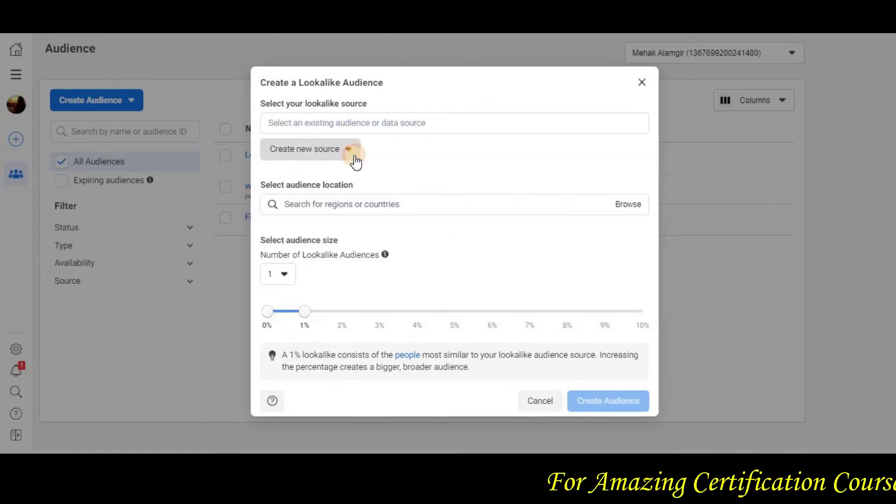
Create a new Custom Audience source based on Website and proceed to its setup
{"action": "left_click", "coordinate": [354, 157]}
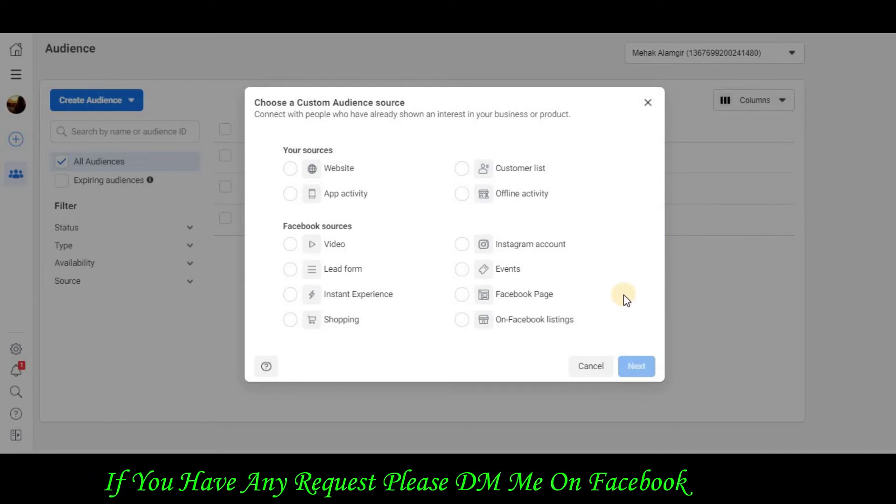
{"action": "left_click", "coordinate": [292, 170]}
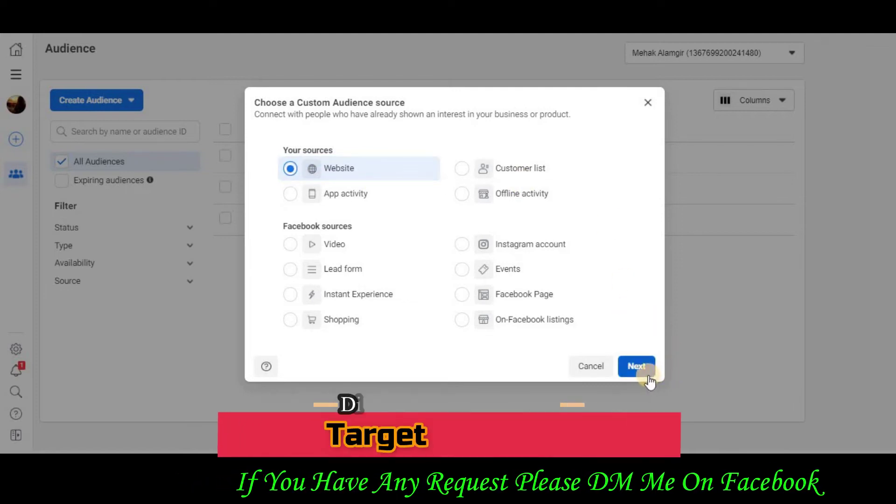
{"action": "left_click", "coordinate": [649, 374]}
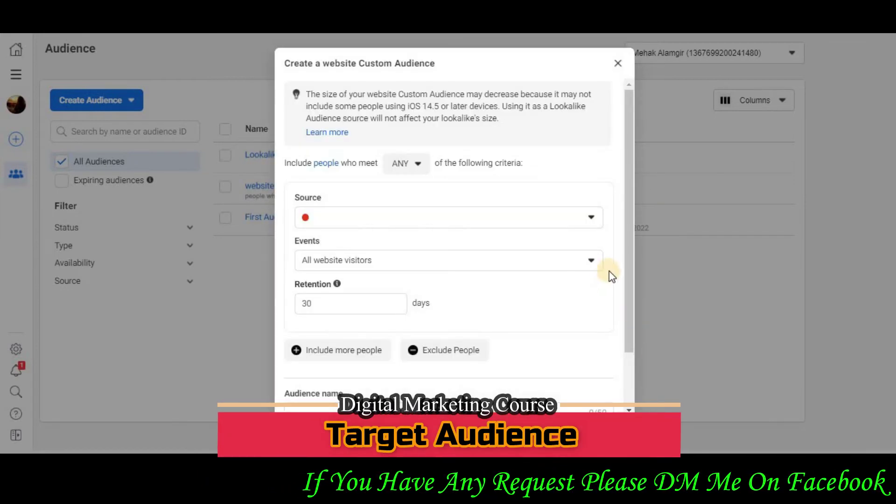
Choose ANY as the rule for how people must meet the website audience criteria
{"action": "scroll", "coordinate": [610, 271], "scroll_direction": "down", "scroll_amount": 2}
{"action": "left_click", "coordinate": [590, 154]}
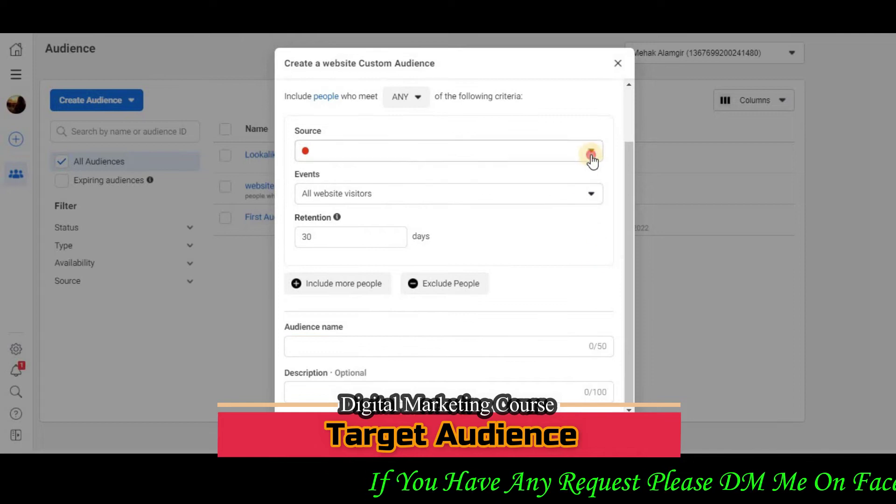
{"action": "left_click", "coordinate": [415, 104]}
{"action": "mouse_move", "coordinate": [425, 134]}
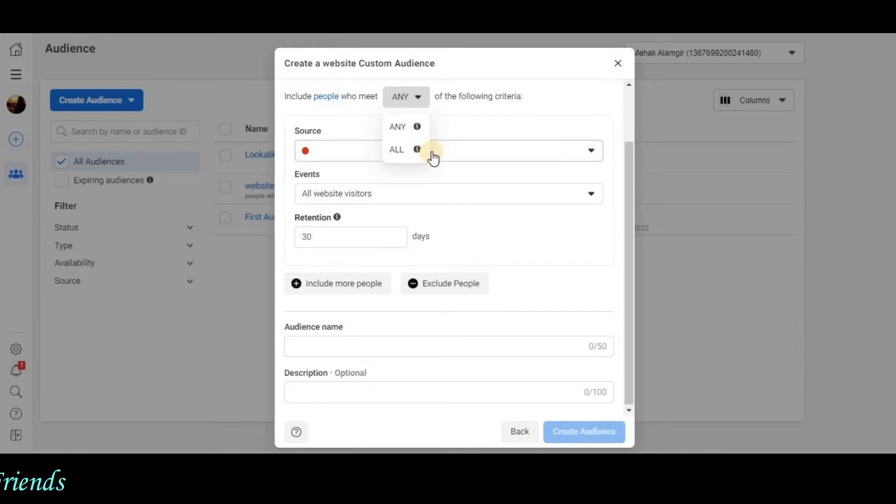
{"action": "left_click", "coordinate": [411, 130]}
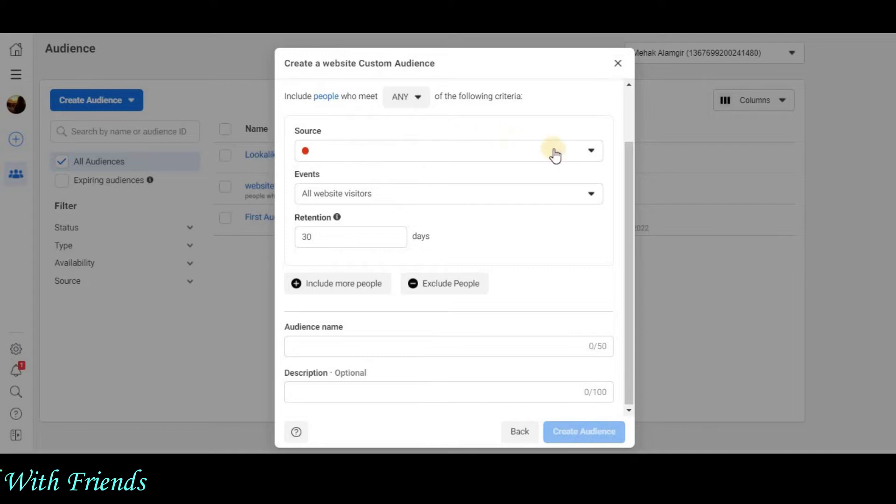
Set the website audience's event to People who visited specific web pages
{"action": "left_click", "coordinate": [599, 198]}
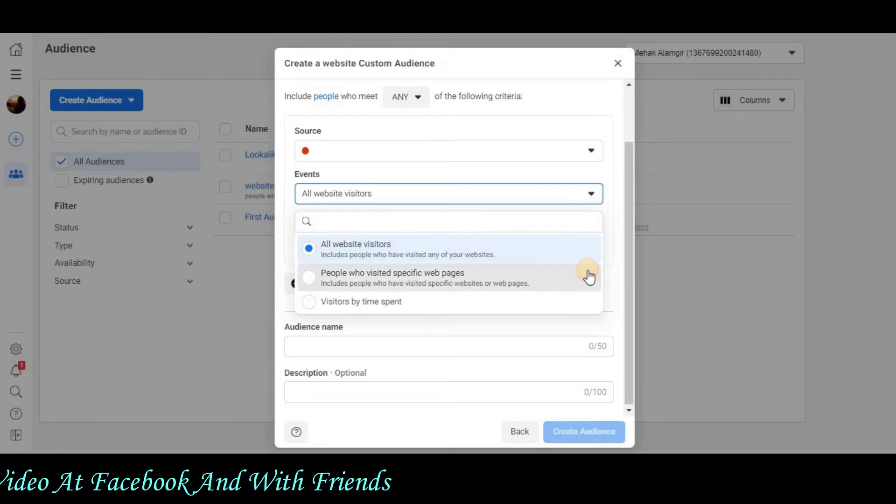
{"action": "left_click", "coordinate": [589, 276]}
{"action": "left_click", "coordinate": [591, 198]}
{"action": "left_click", "coordinate": [565, 290]}
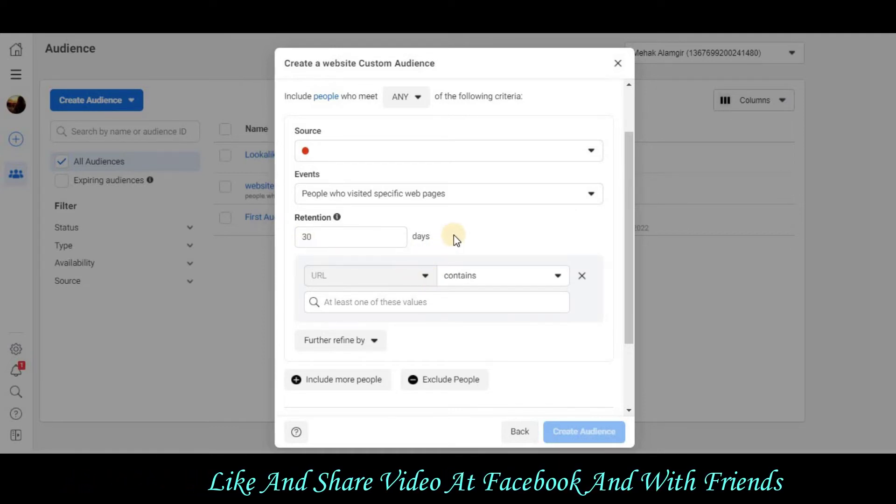
Choose "contains" as the URL condition for the specific web pages
{"action": "left_click_drag", "start_coordinate": [626, 228], "coordinate": [634, 289]}
{"action": "left_click", "coordinate": [562, 191]}
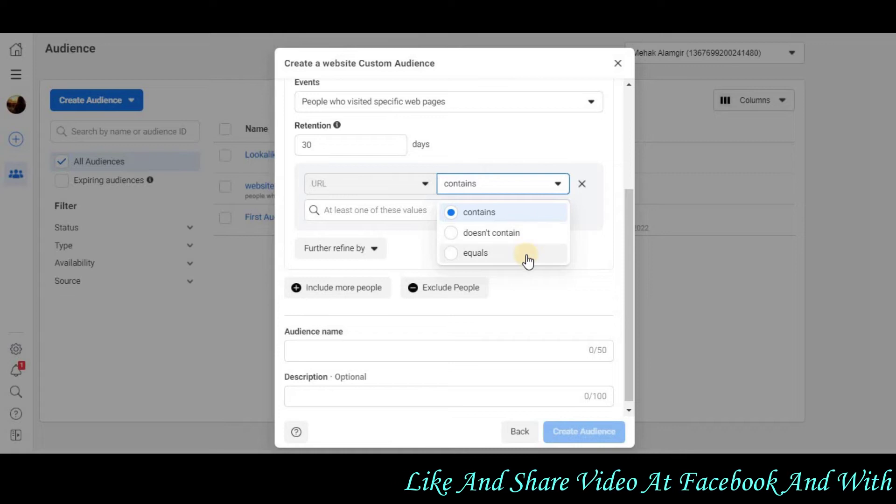
{"action": "left_click", "coordinate": [554, 216]}
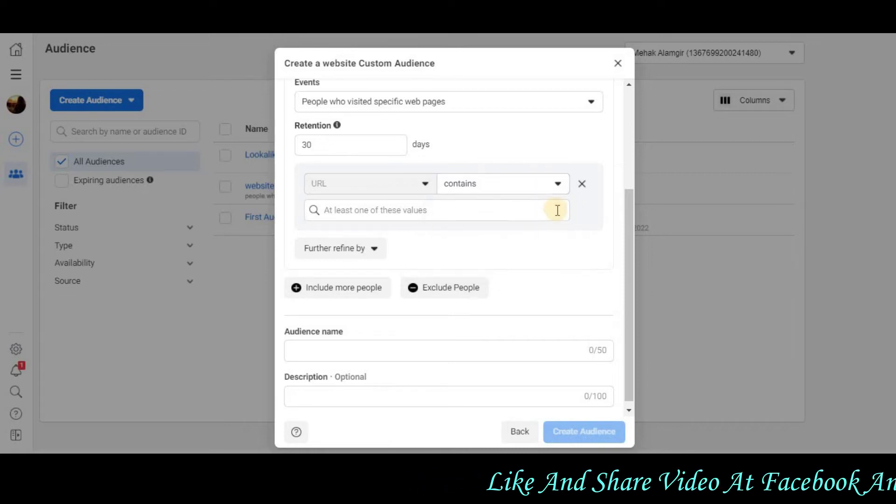
Further refine the website audience by device and set it to All mobile devices
{"action": "left_click", "coordinate": [375, 250]}
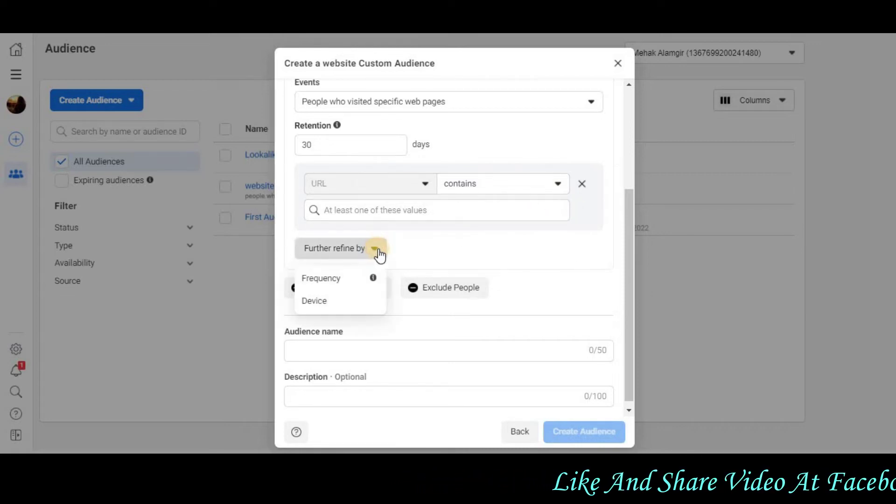
{"action": "left_click", "coordinate": [374, 308]}
{"action": "left_click", "coordinate": [551, 279]}
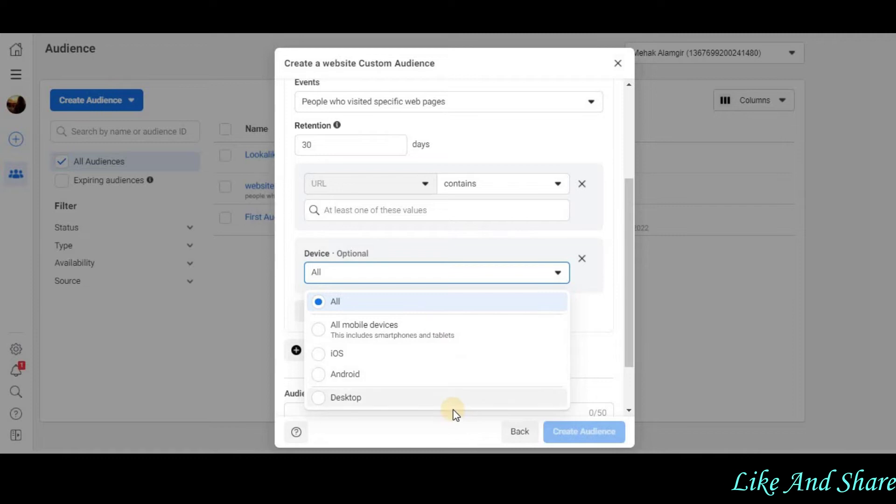
{"action": "left_click", "coordinate": [449, 338]}
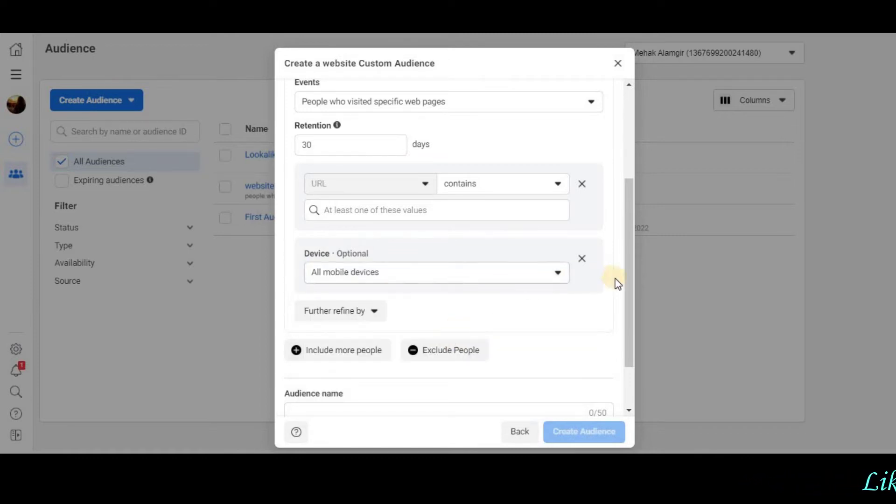
Set the website audience's device refinement to Desktop
{"action": "left_click_drag", "start_coordinate": [632, 270], "coordinate": [634, 307]}
{"action": "left_click", "coordinate": [550, 221]}
{"action": "left_click", "coordinate": [468, 330]}
Add a Frequency refinement to the website audience and remove it again
{"action": "left_click", "coordinate": [376, 244]}
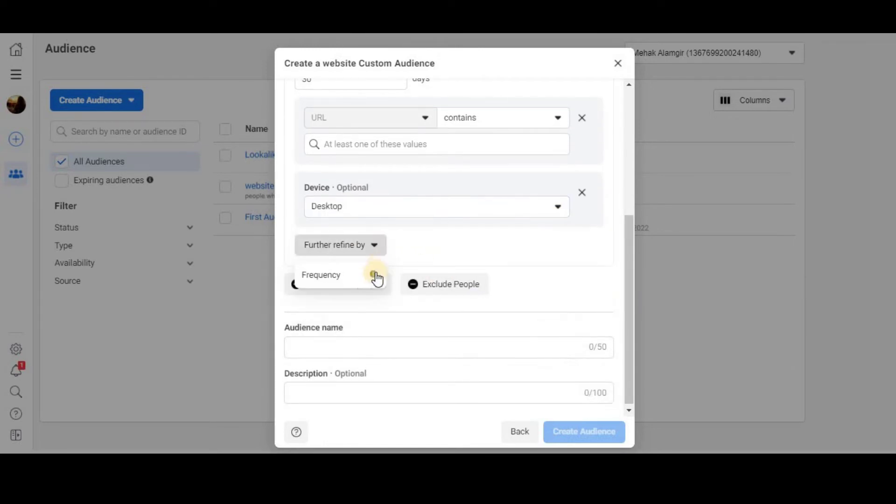
{"action": "left_click", "coordinate": [376, 276]}
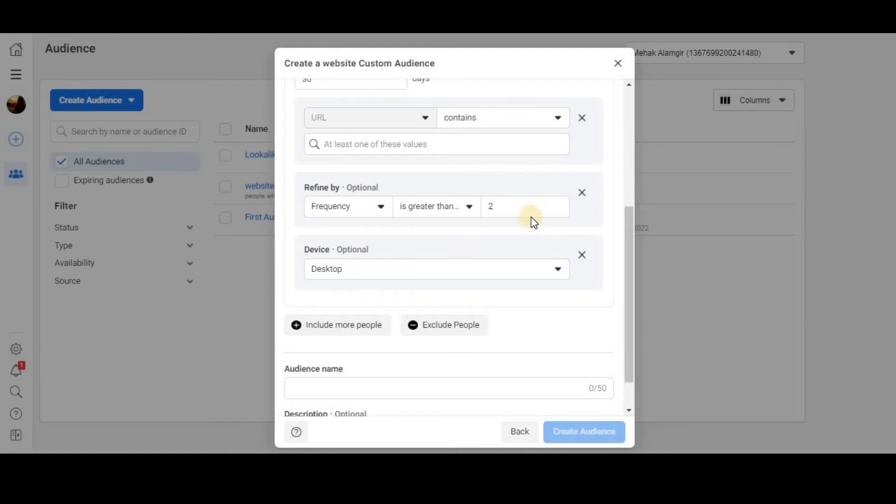
{"action": "left_click", "coordinate": [582, 194]}
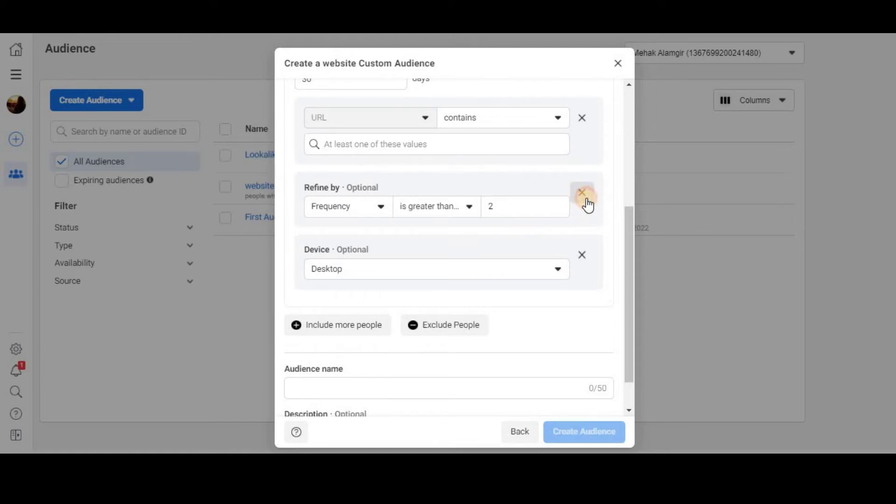
{"action": "left_click", "coordinate": [585, 196]}
Name the website Custom Audience "Real Website Audience" and create it, finishing without any of the suggested follow-up actions
{"action": "left_click", "coordinate": [468, 349]}
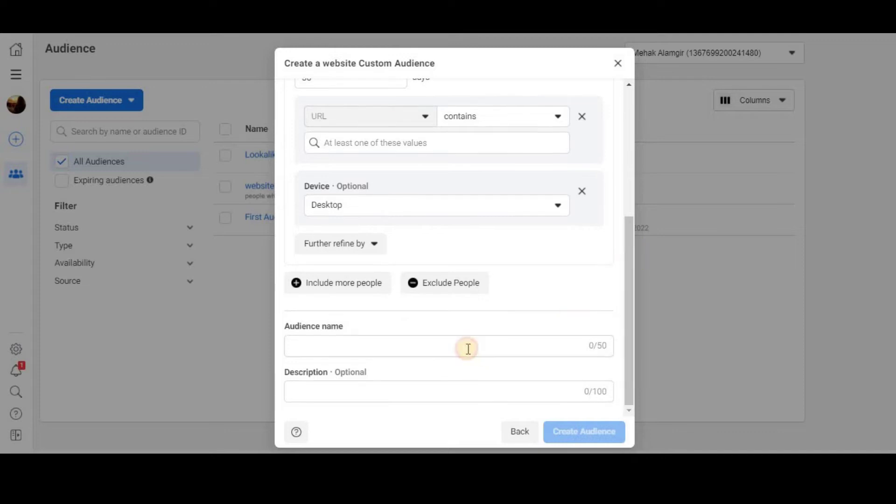
{"action": "left_click", "coordinate": [470, 345]}
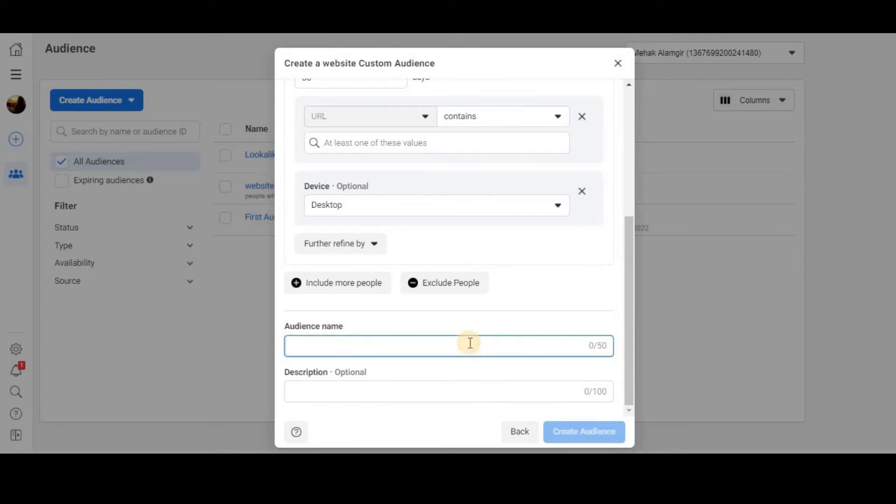
{"action": "type", "text": "Real Website Audienc"}
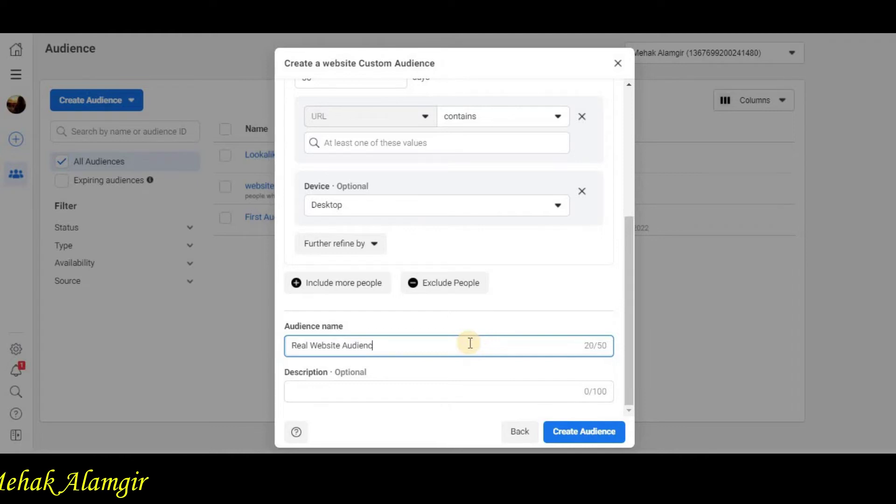
{"action": "left_click", "coordinate": [490, 392]}
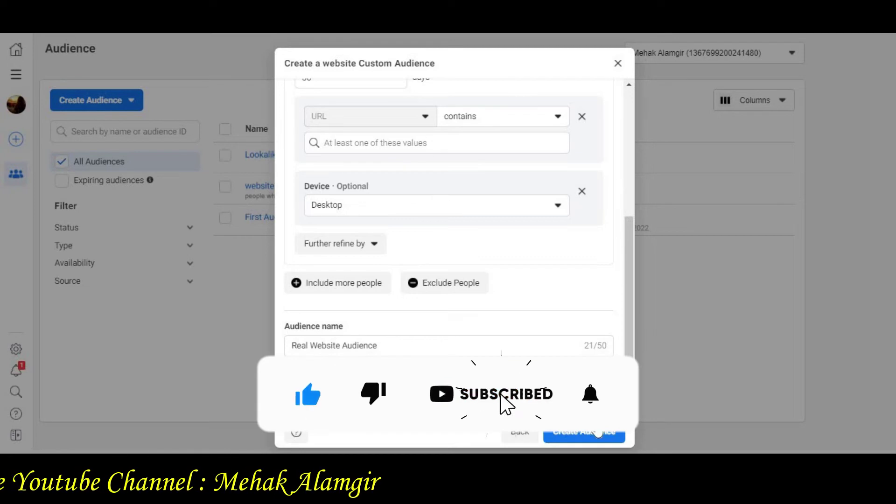
{"action": "left_click", "coordinate": [618, 441]}
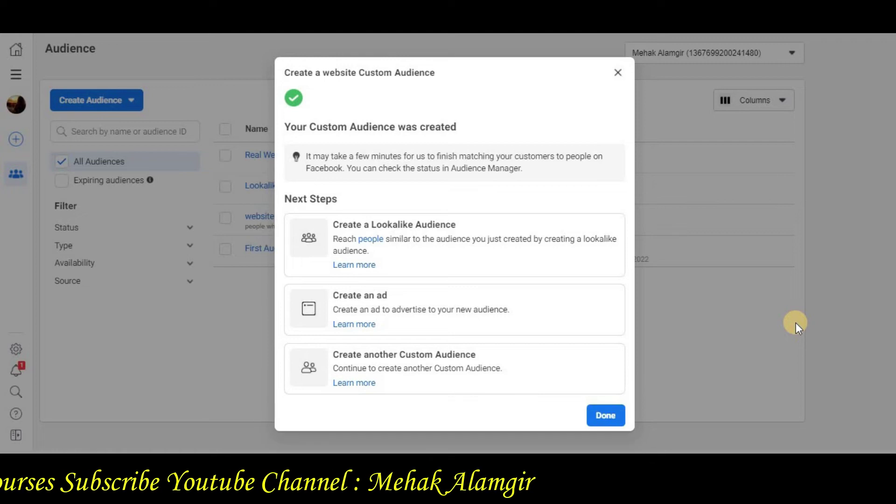
{"action": "left_click", "coordinate": [624, 428]}
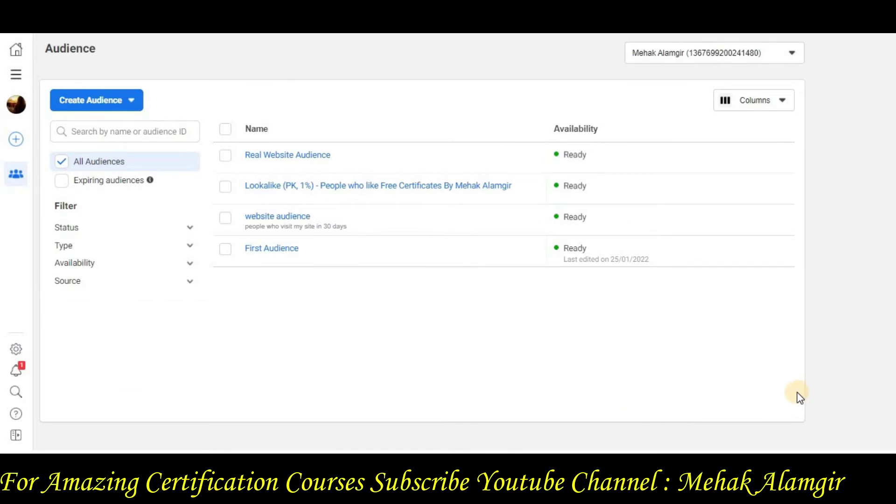
Open the details of the "website audience" and review its summary, campaign usage and change history
{"action": "left_click", "coordinate": [227, 221]}
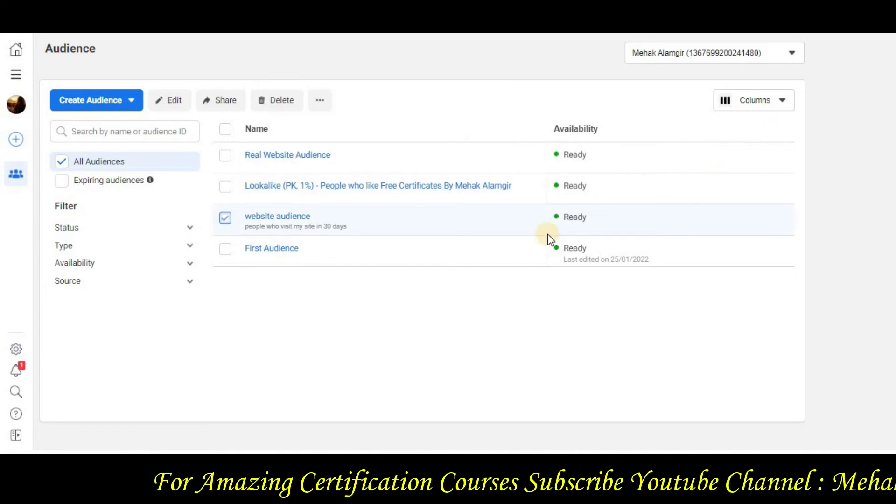
{"action": "left_click", "coordinate": [386, 231]}
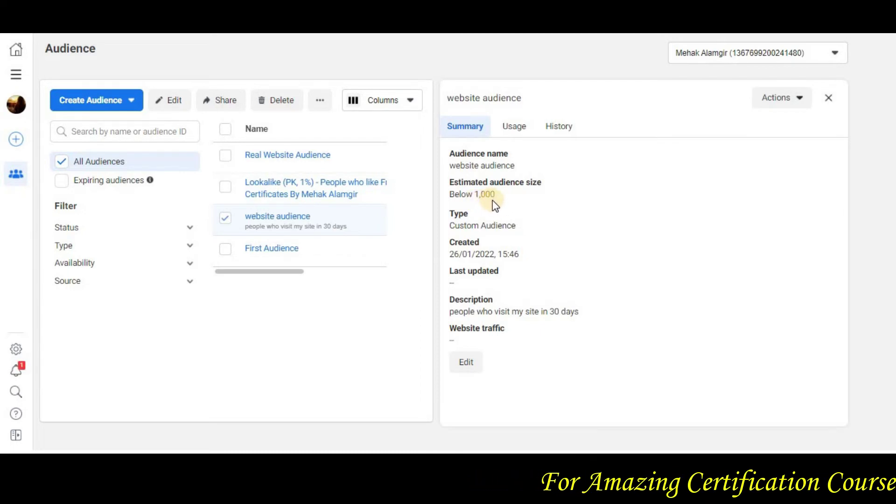
{"action": "left_click", "coordinate": [525, 134]}
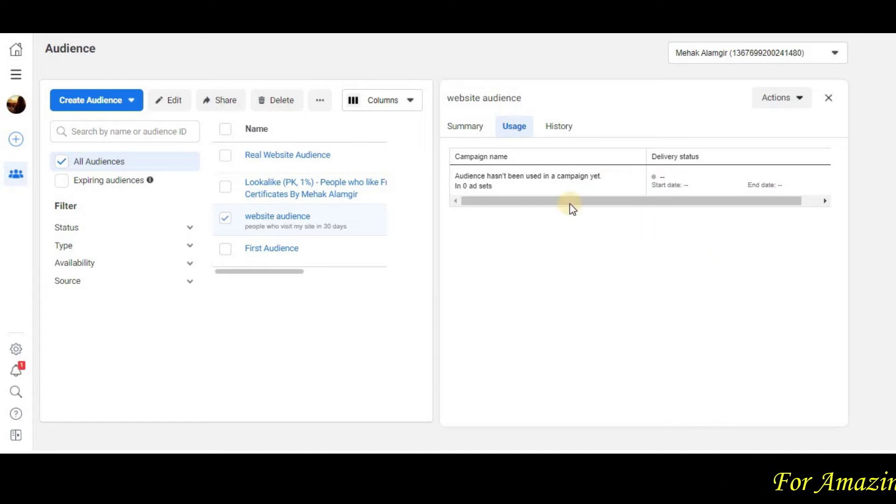
{"action": "left_click", "coordinate": [572, 133]}
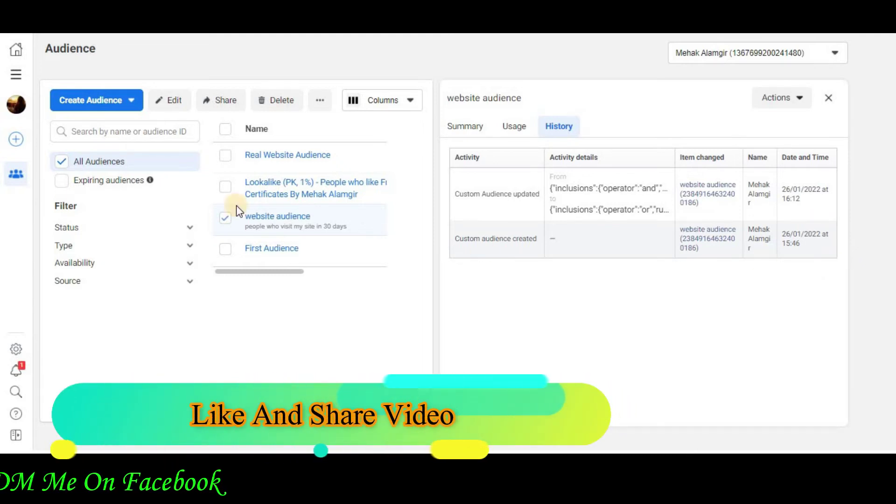
Select only the Lookalike (PK, 1%) audience and review its history, usage and summary
{"action": "left_click", "coordinate": [225, 187]}
{"action": "left_click", "coordinate": [225, 218]}
{"action": "left_click", "coordinate": [365, 186]}
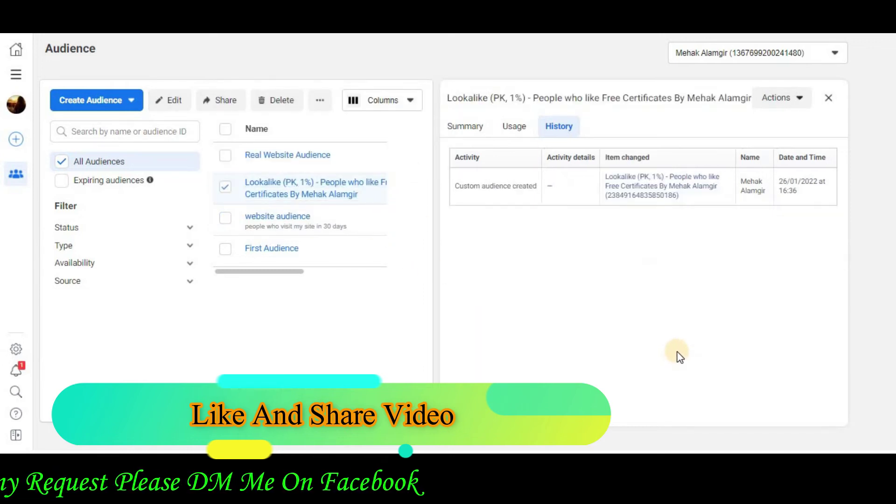
{"action": "left_click", "coordinate": [514, 130]}
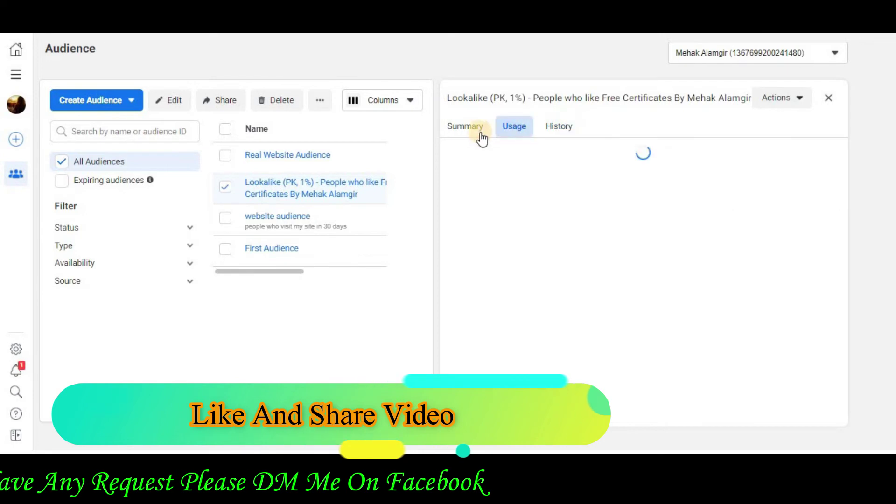
{"action": "left_click", "coordinate": [475, 133]}
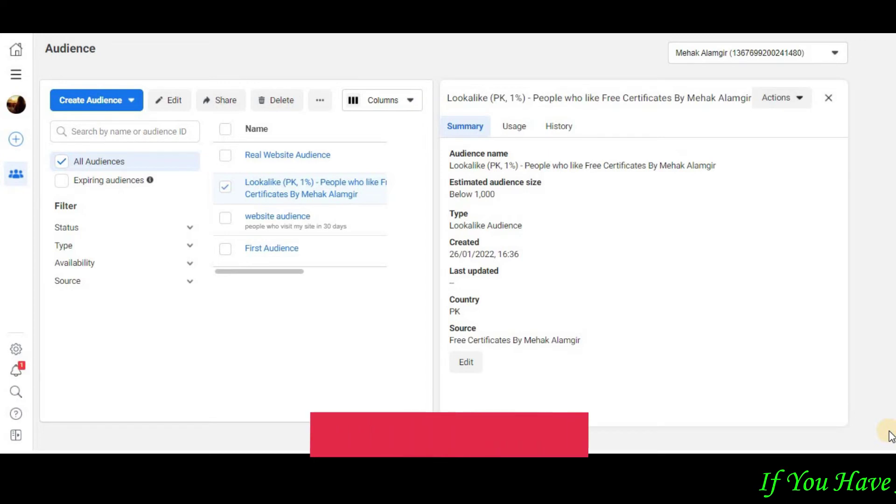
Open Ads Manager from the full tool list of Meta Business Suite
{"action": "key", "text": "ctrl+a"}
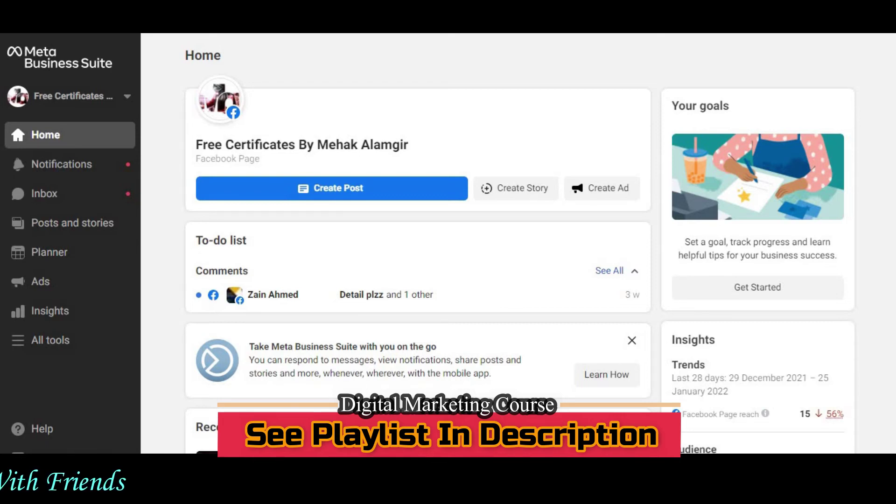
{"action": "left_click", "coordinate": [94, 341]}
{"action": "scroll", "coordinate": [230, 333], "scroll_direction": "down", "scroll_amount": 3}
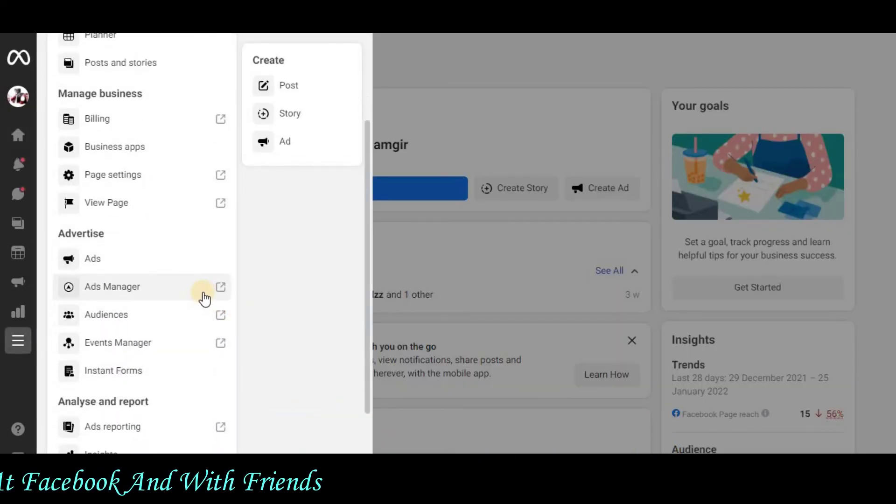
{"action": "left_click", "coordinate": [204, 299]}
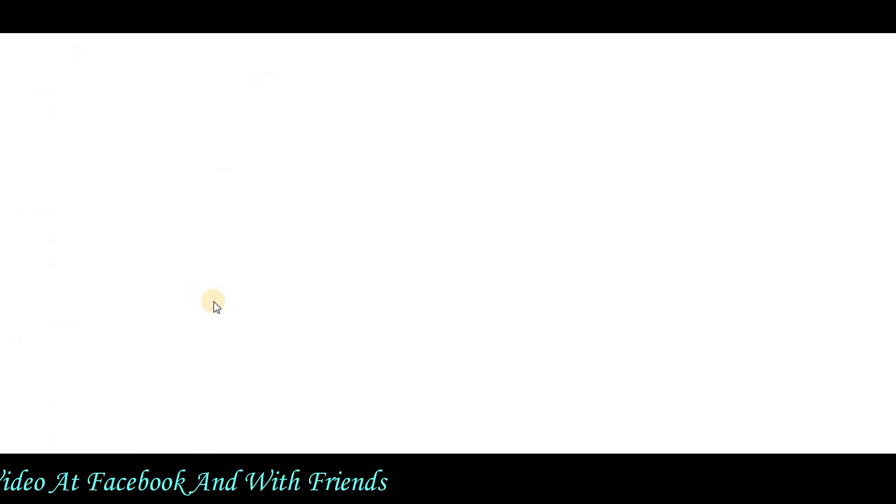